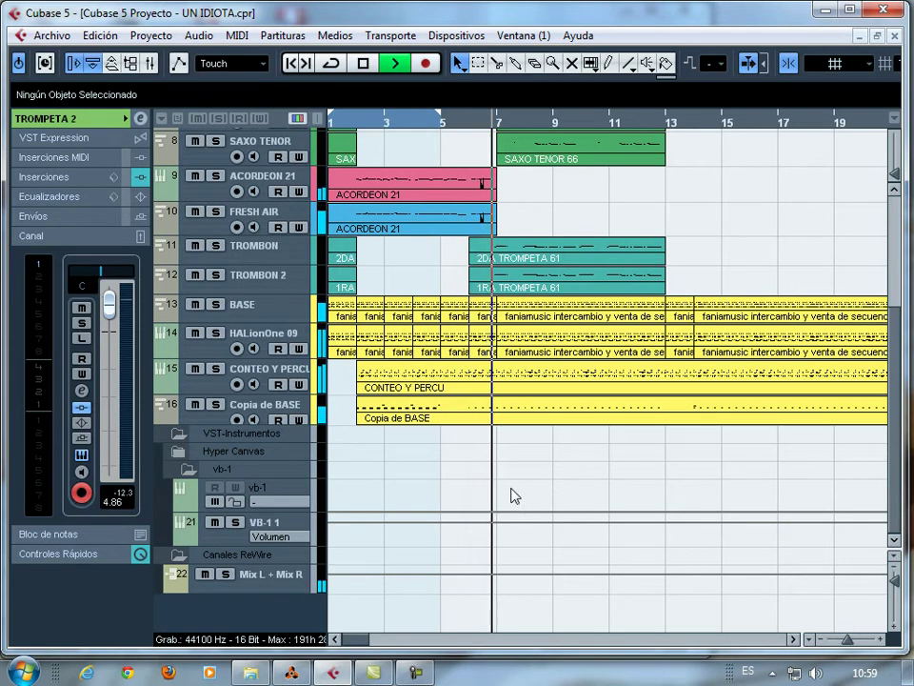
Audition the ReWire Mix L + Mix R channel and the BAJO and PIANO tracks in solo, releasing the solos again.
left_click(225, 574)
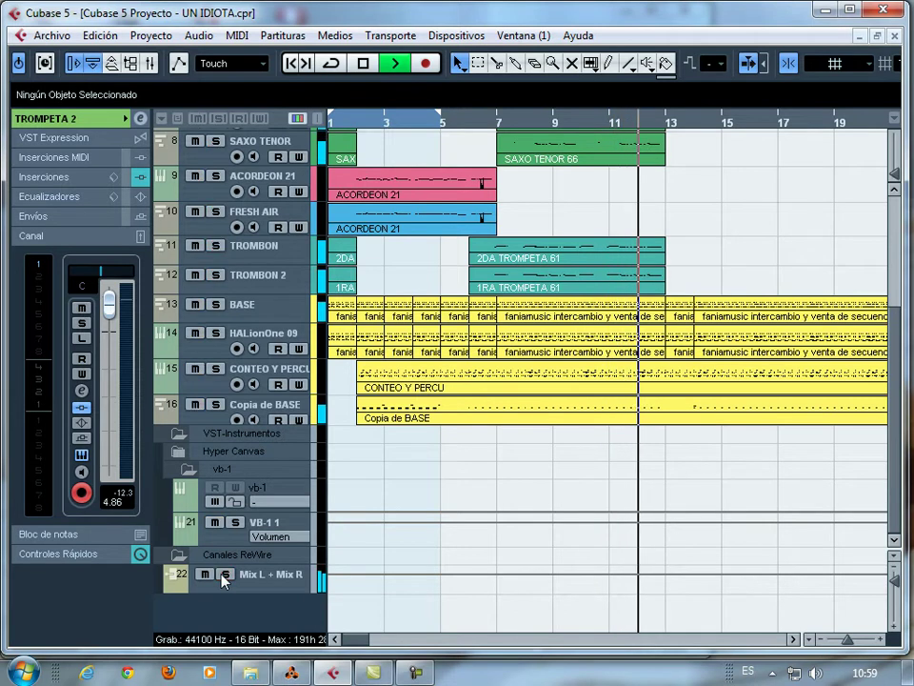
left_click(225, 575)
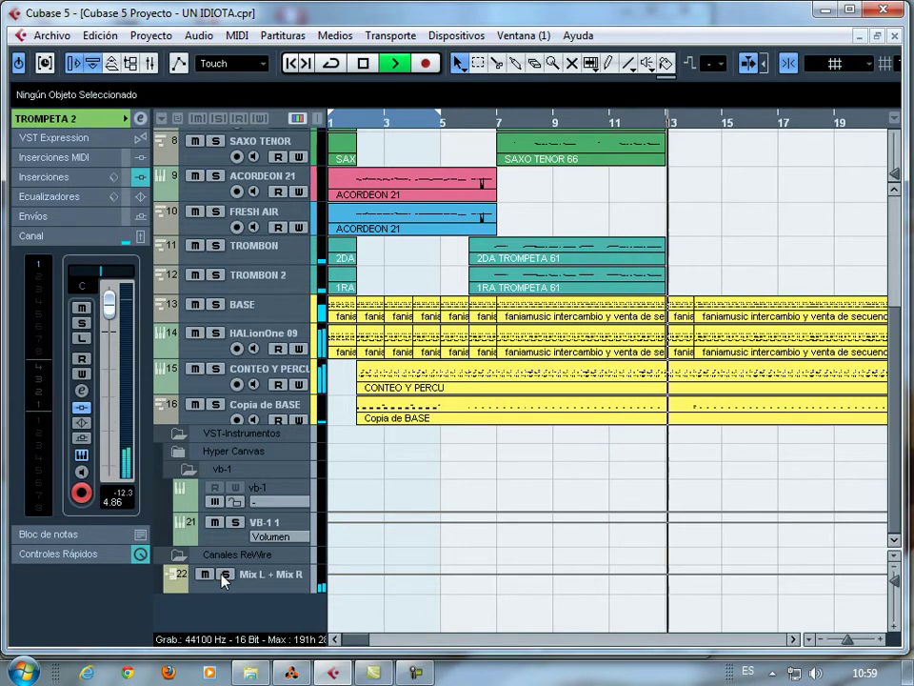
scroll(224, 581, "up", 3)
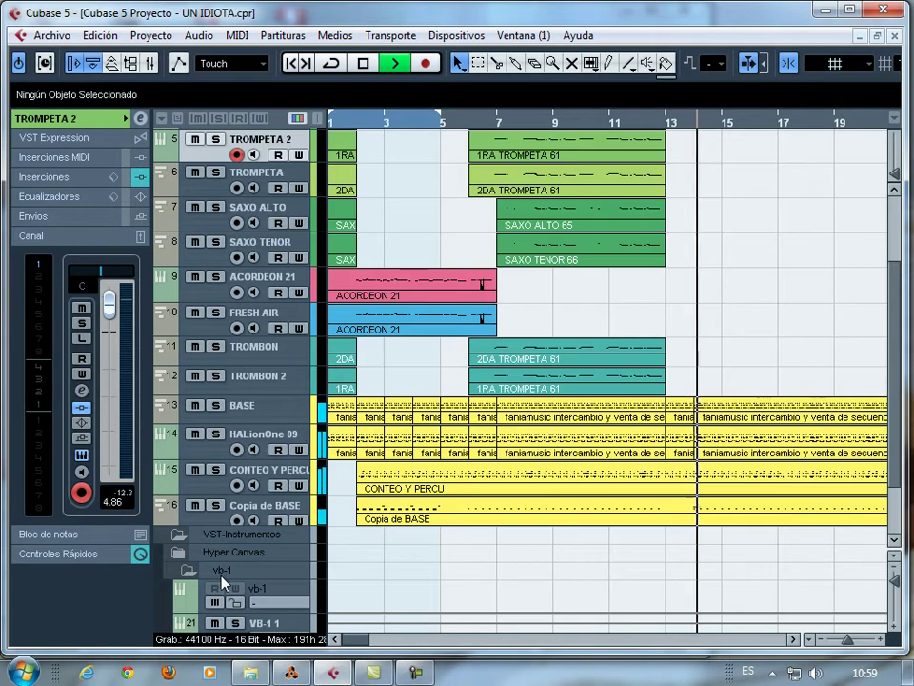
scroll(224, 581, "up", 3)
scroll(227, 585, "up", 1)
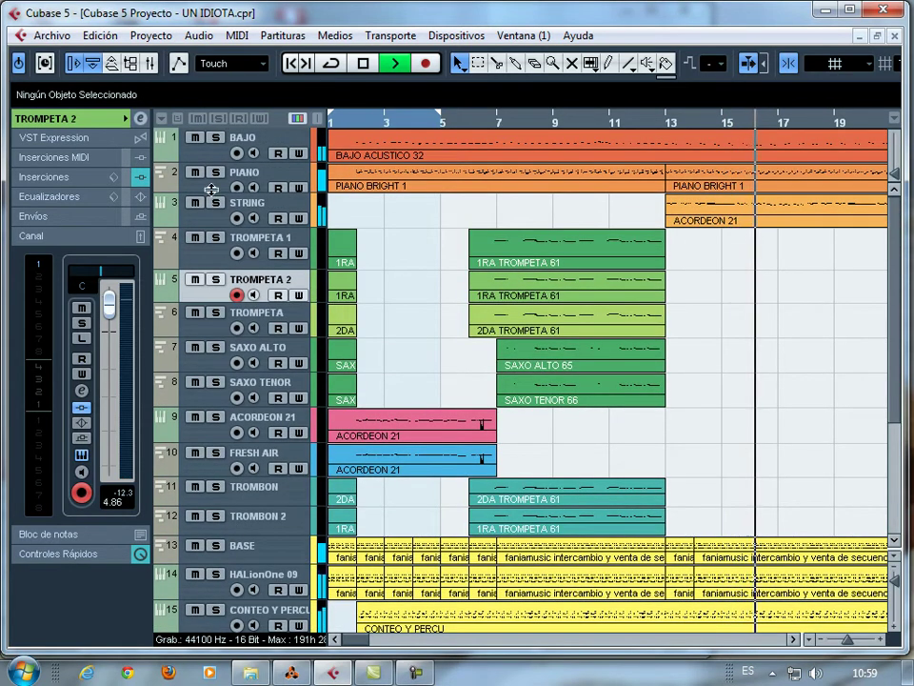
left_click(218, 138)
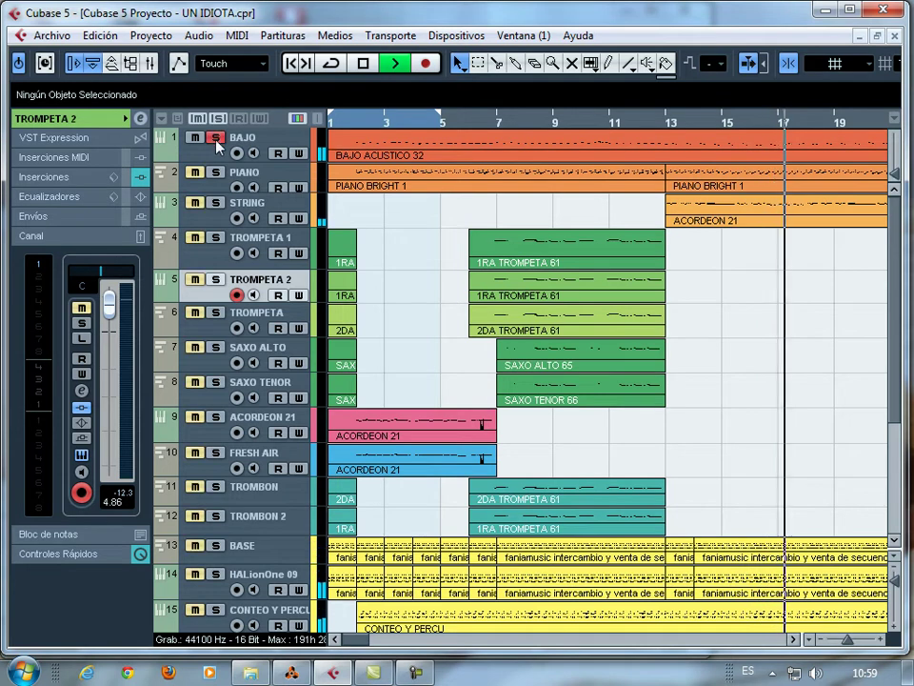
left_click(217, 175)
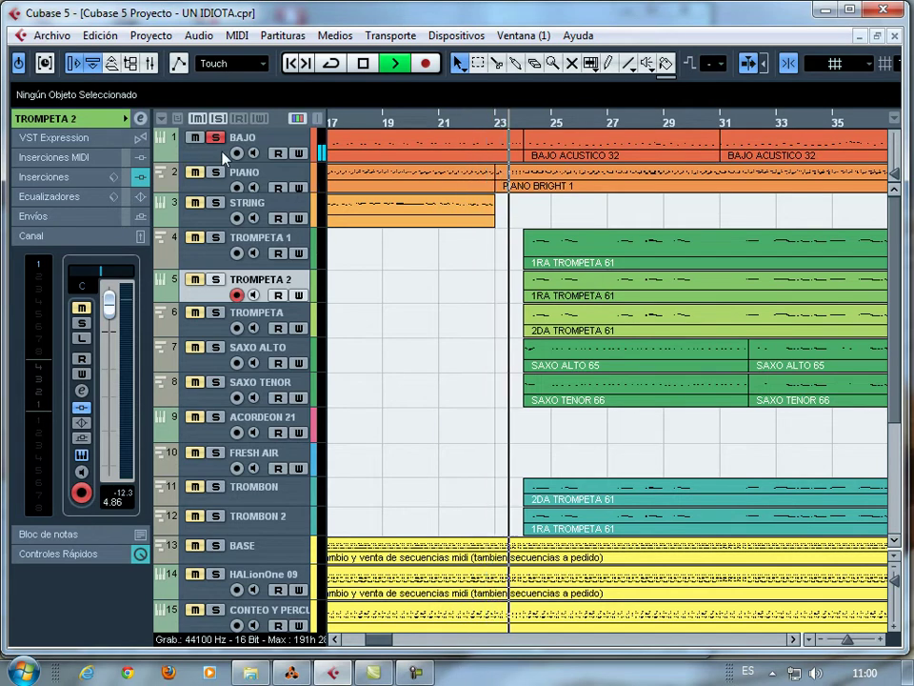
left_click(218, 139)
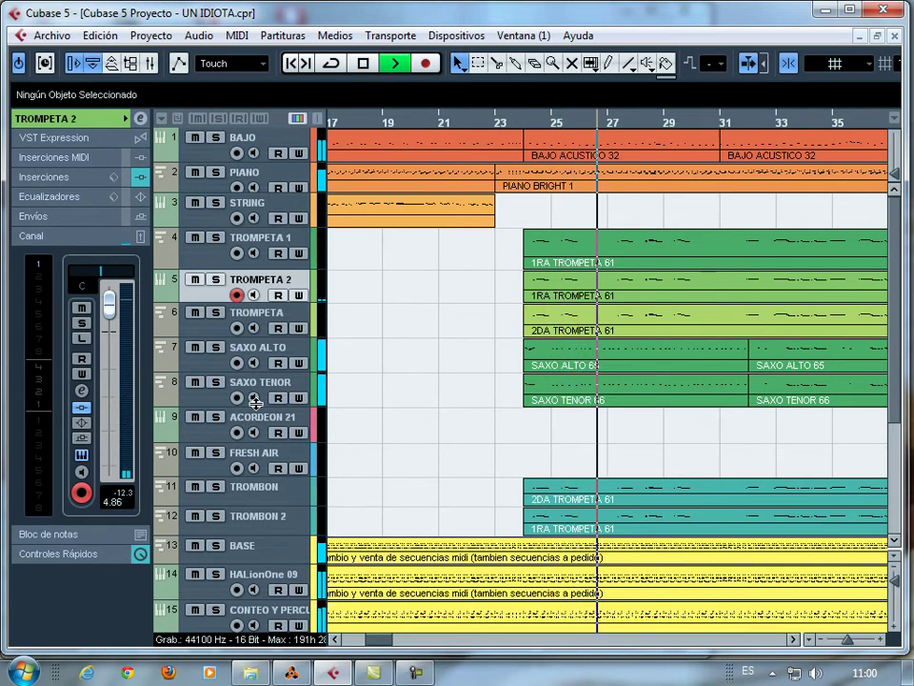
Switch to Reason and inspect the mixer's rear cable connections, its front view and the solo control of channel 3.
left_click(290, 674)
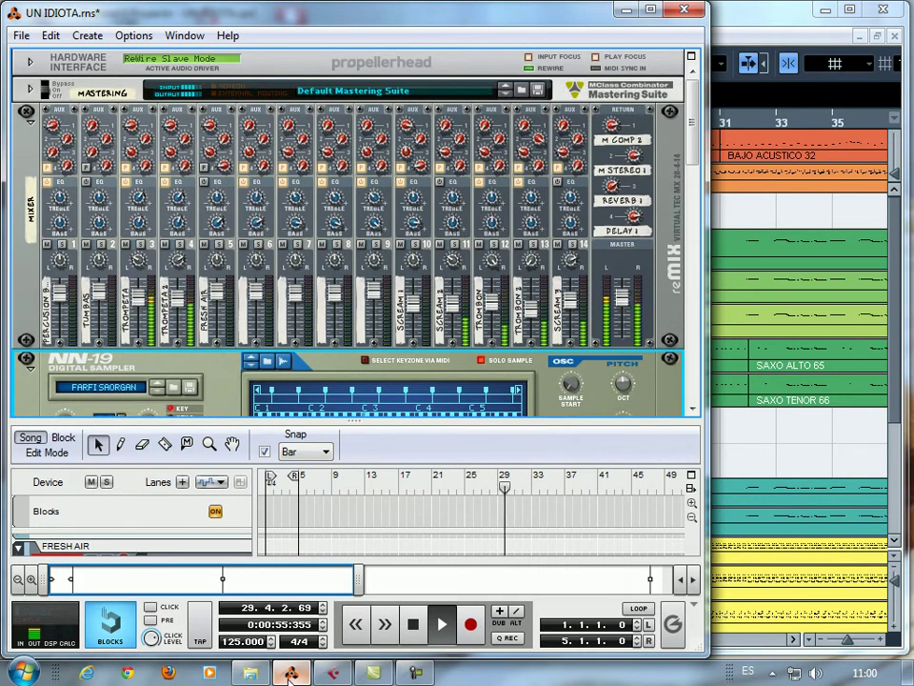
key("Tab")
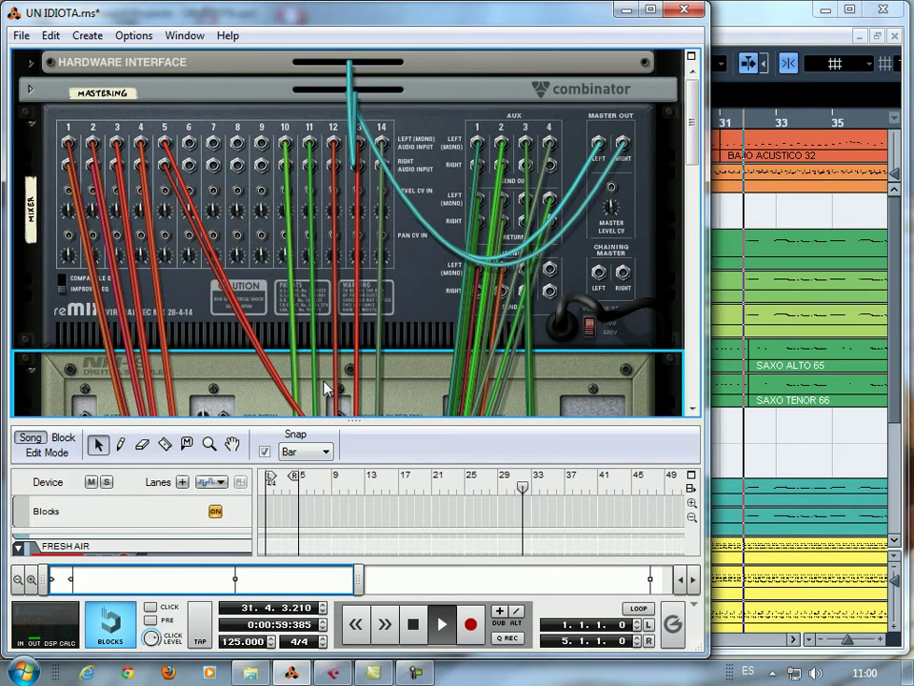
key("Tab")
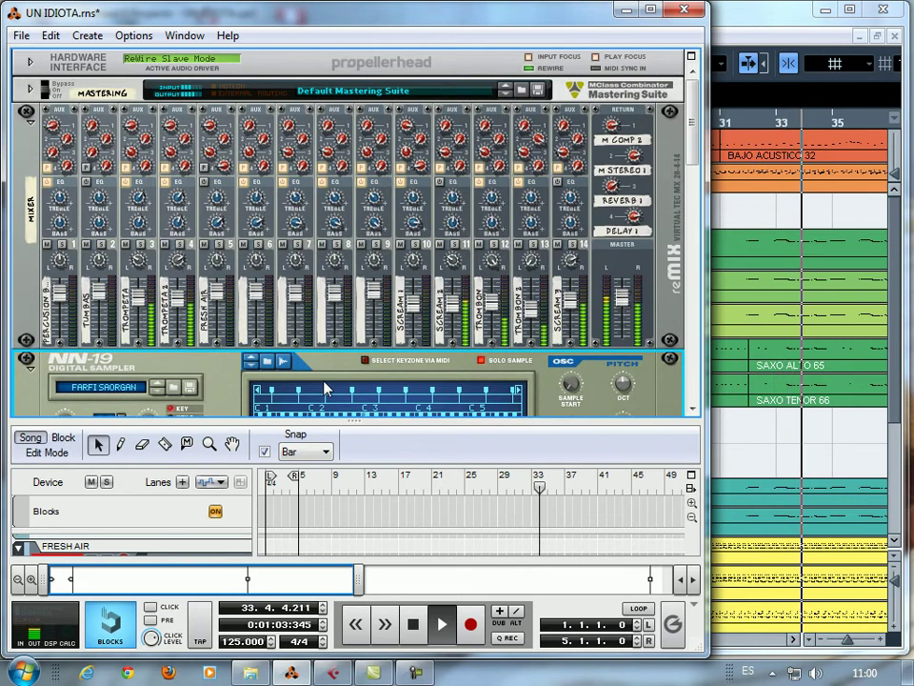
left_click(140, 246)
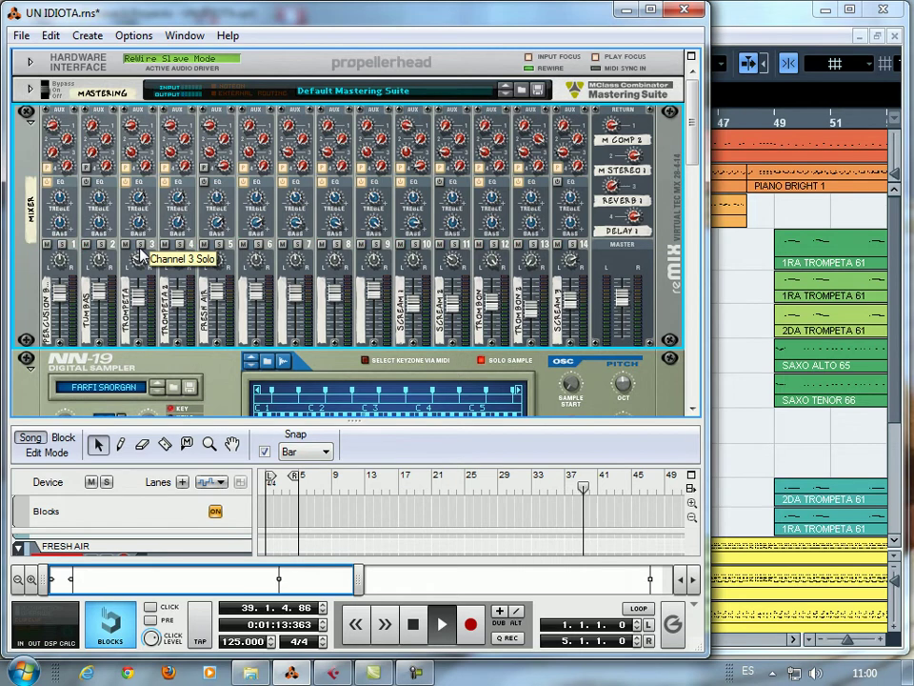
Switch back to Cubase and audition the BASE, HALionOne 09 and TROMBON 2 tracks in solo, releasing each solo.
left_click(753, 434)
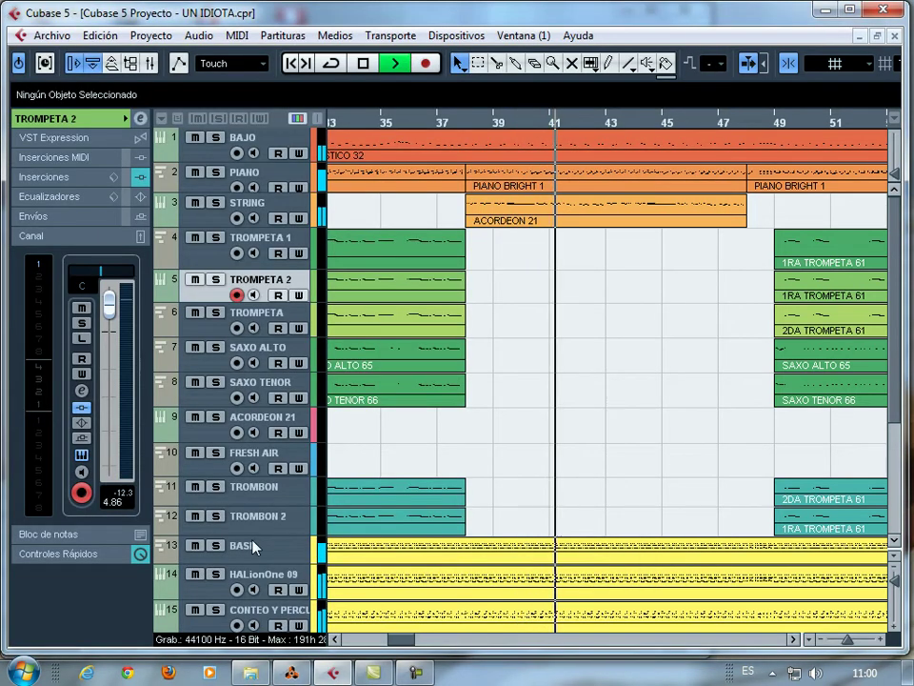
left_click(215, 547)
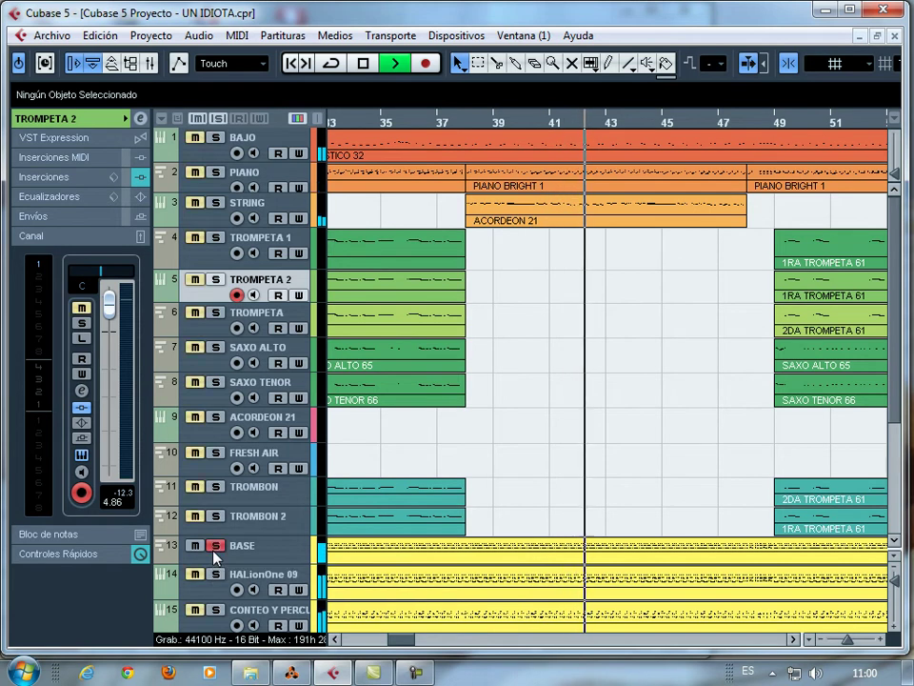
left_click(217, 576)
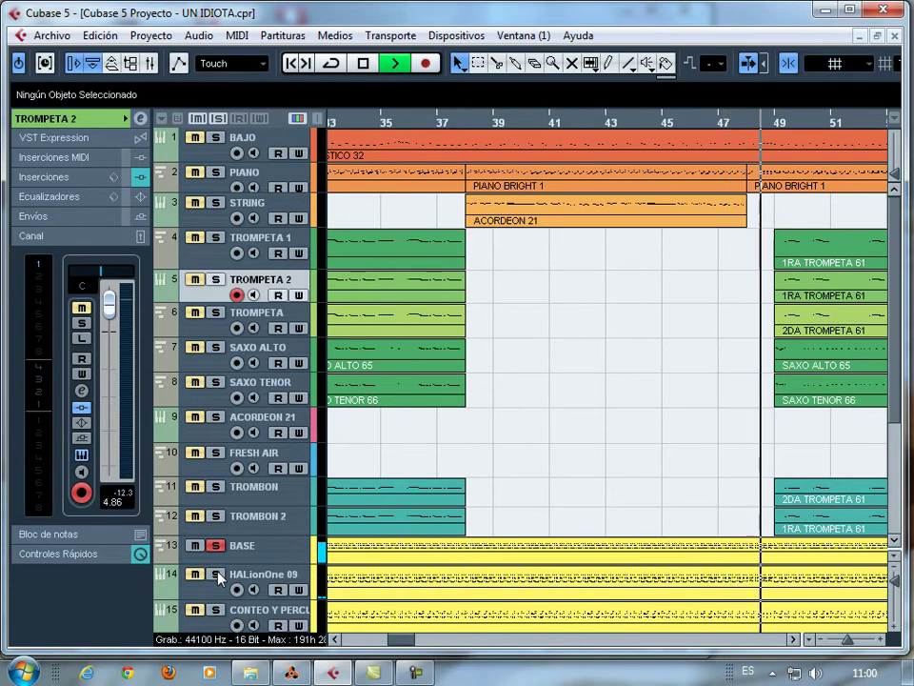
left_click(222, 549)
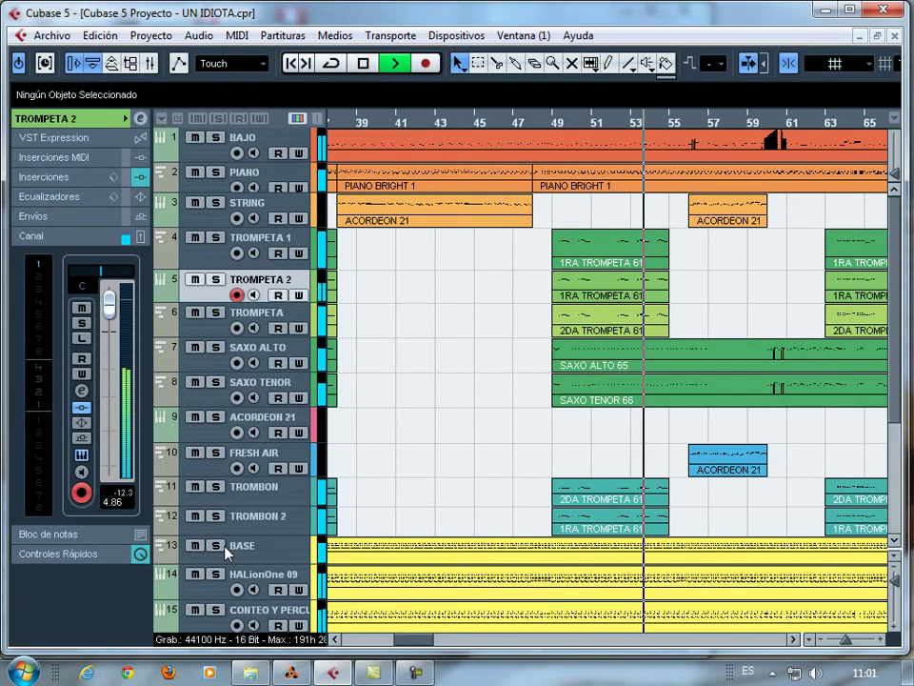
left_click(217, 516)
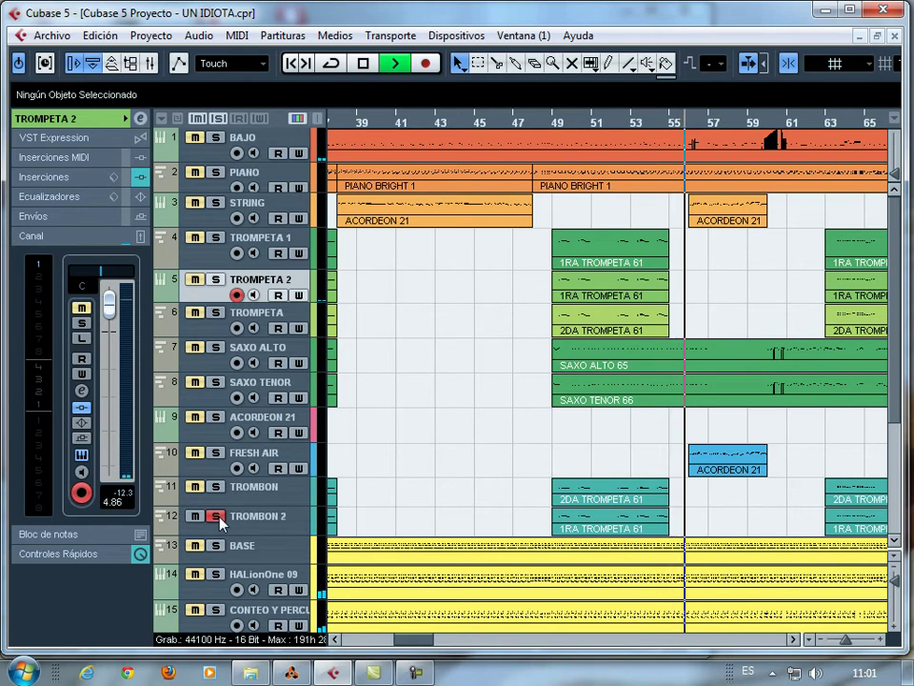
left_click(217, 516)
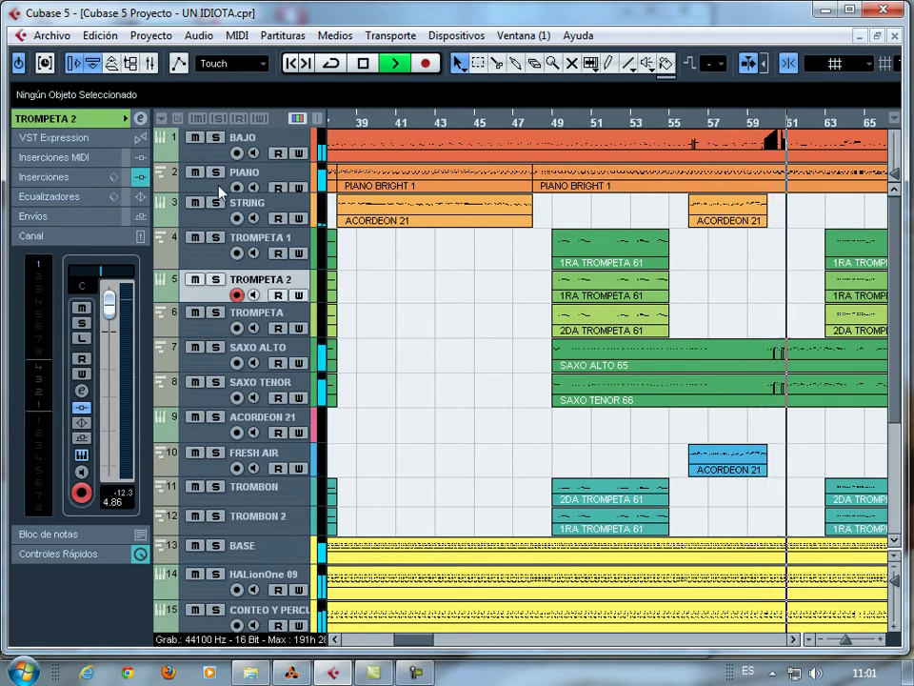
Solo the BAJO, PIANO, STRING, BASE and HALionOne 09 tracks together to hear them as a group.
left_click(217, 139)
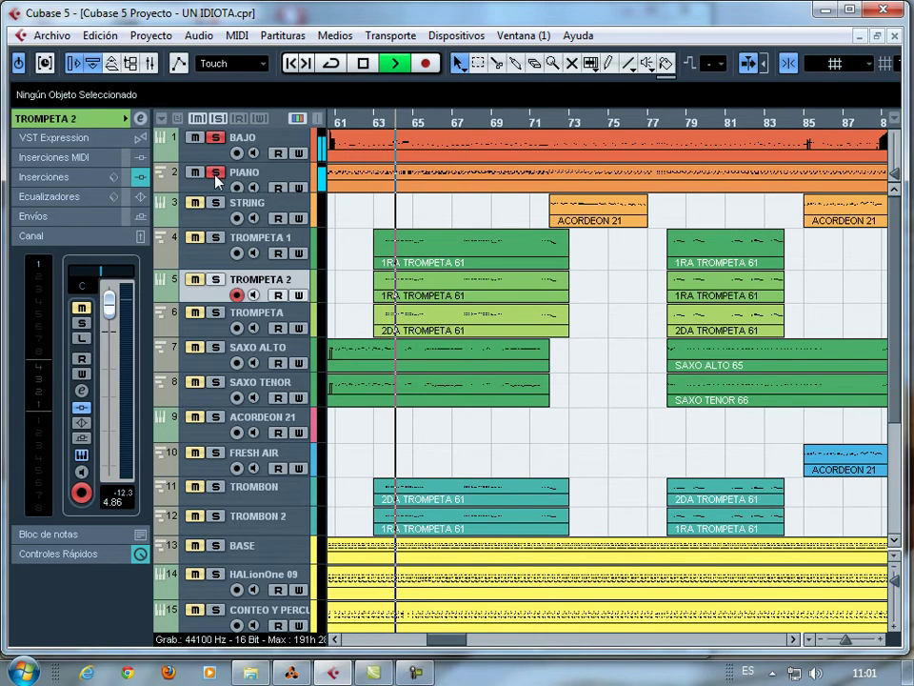
left_click(217, 574)
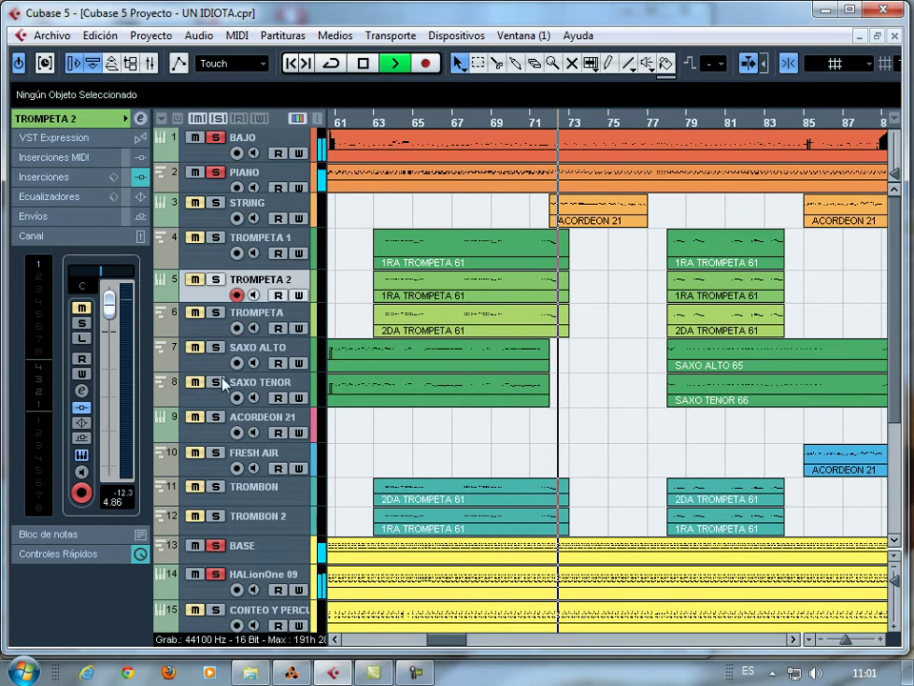
left_click(218, 203)
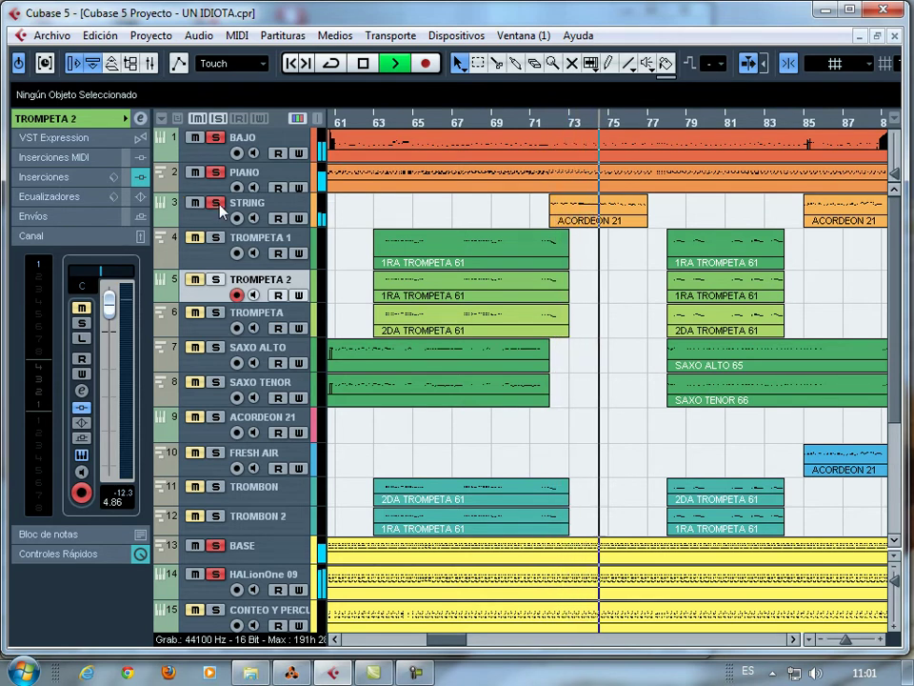
Release the solos on STRING, PIANO, BAJO, BASE and HALionOne 09 to play the full mix.
left_click(218, 202)
left_click(218, 173)
left_click(218, 175)
left_click(218, 143)
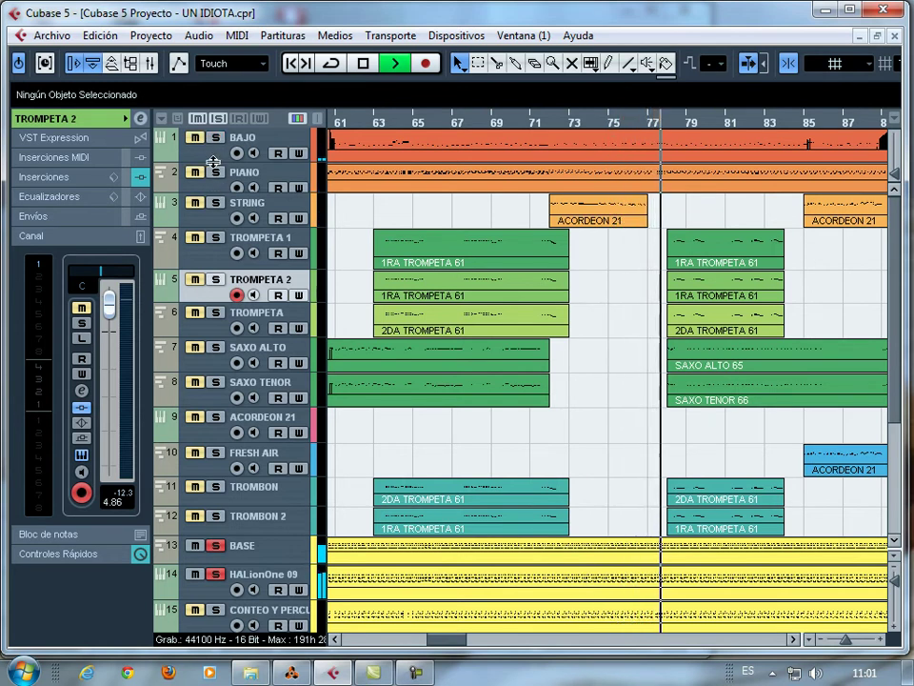
left_click(216, 546)
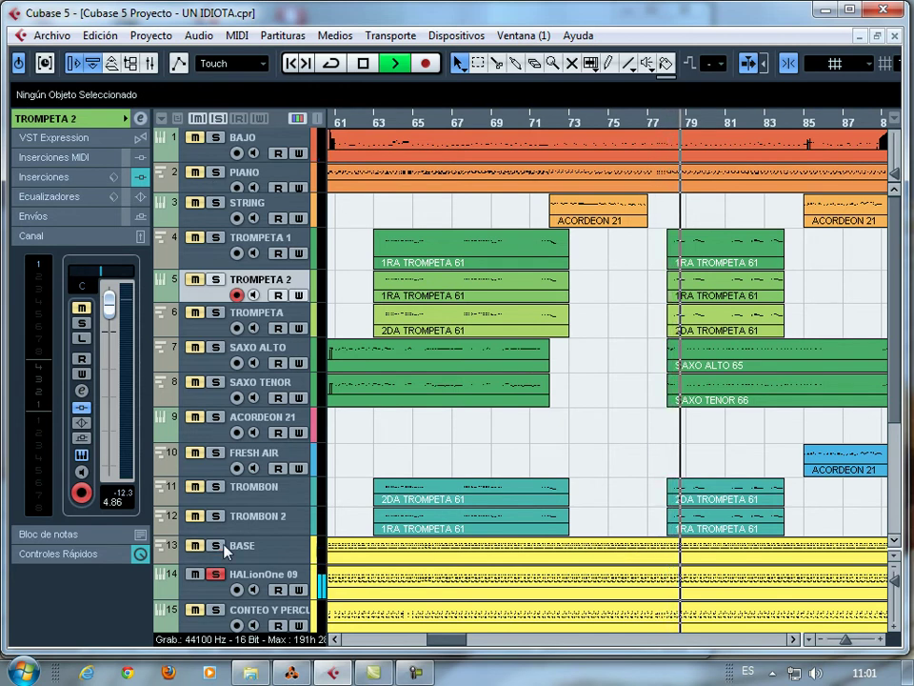
left_click(217, 574)
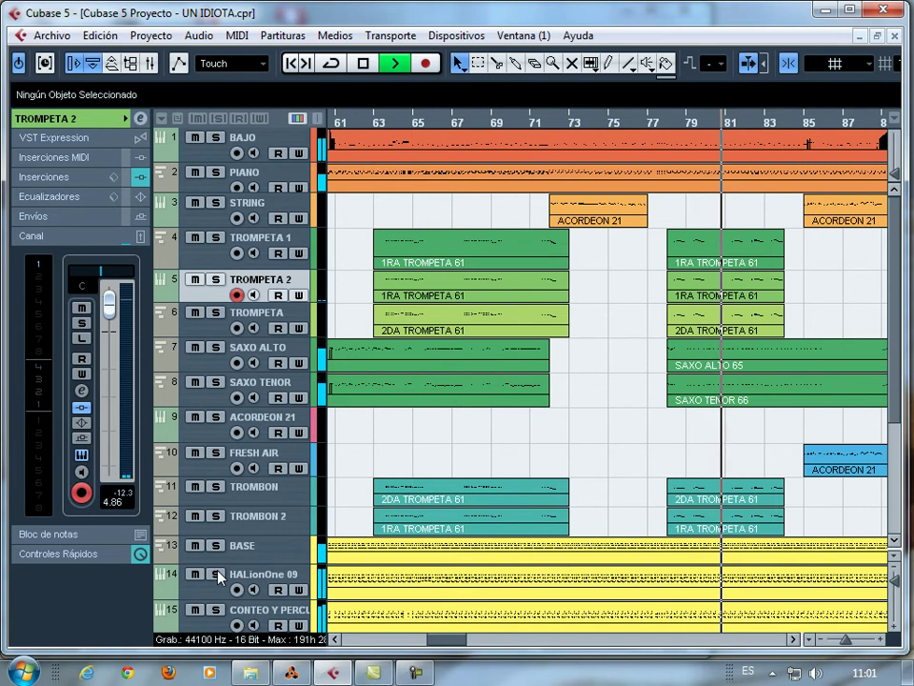
Audition the FRESH AIR track in solo, adding the STRING track briefly, and release both solos.
key("g")
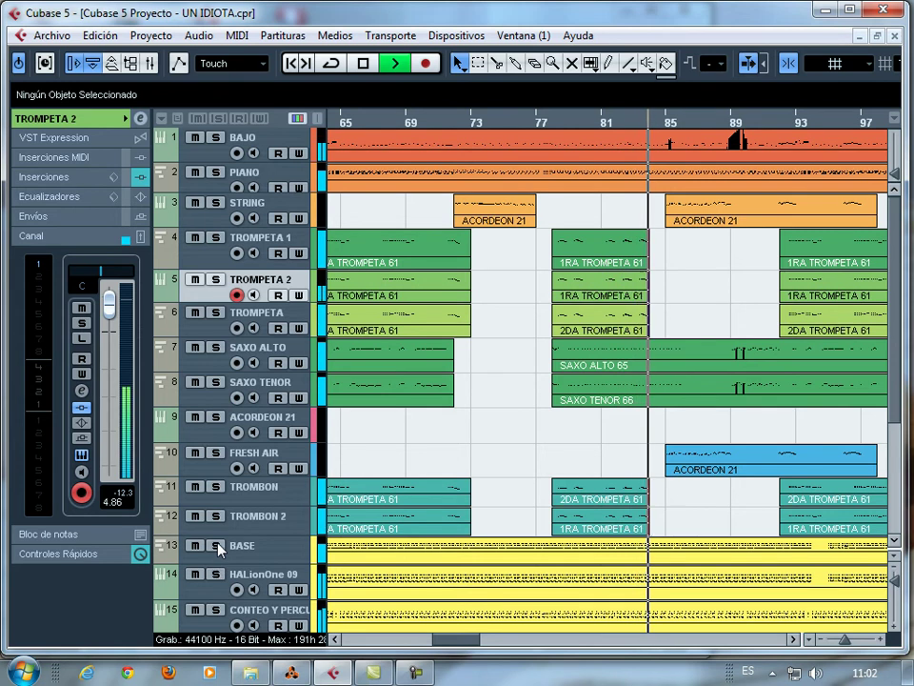
left_click(217, 454)
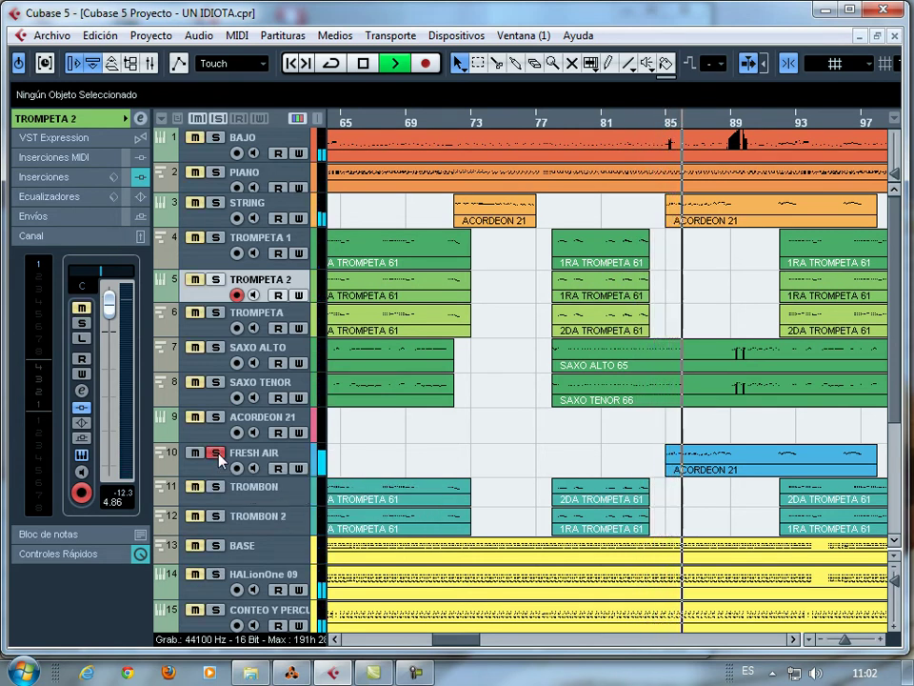
left_click(218, 204)
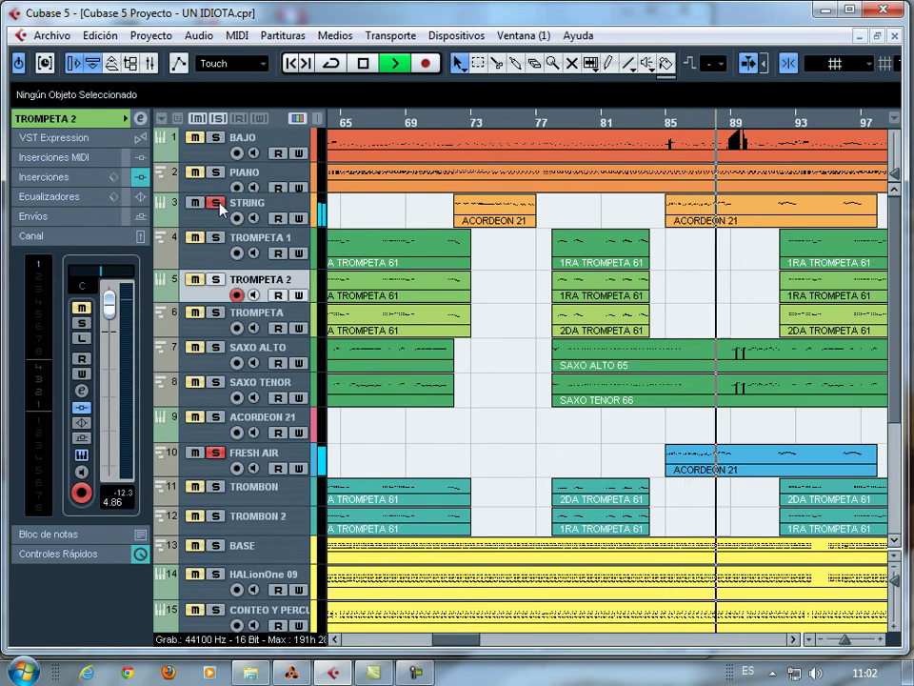
left_click(218, 204)
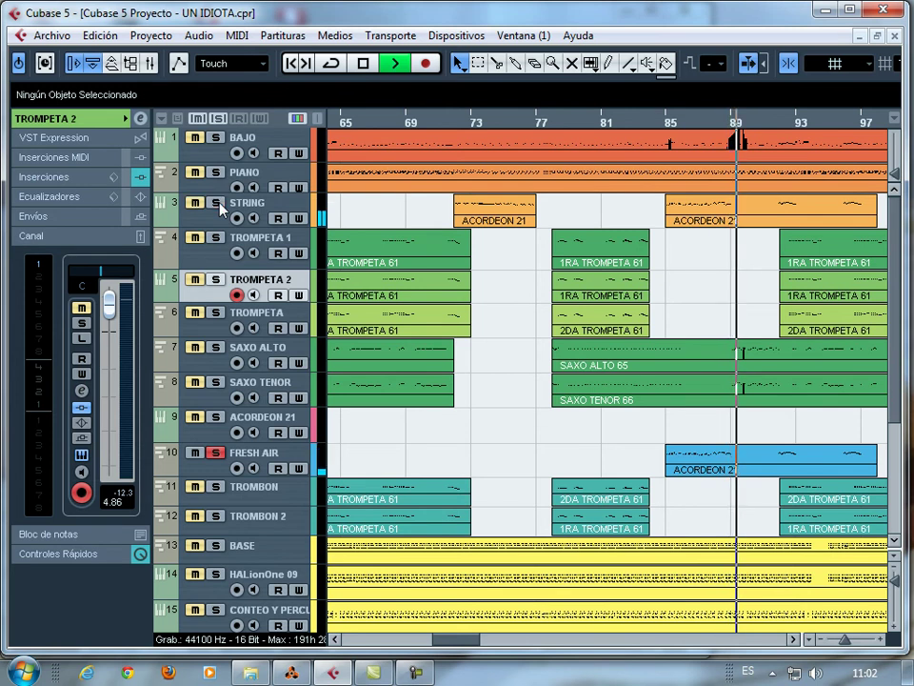
left_click(217, 453)
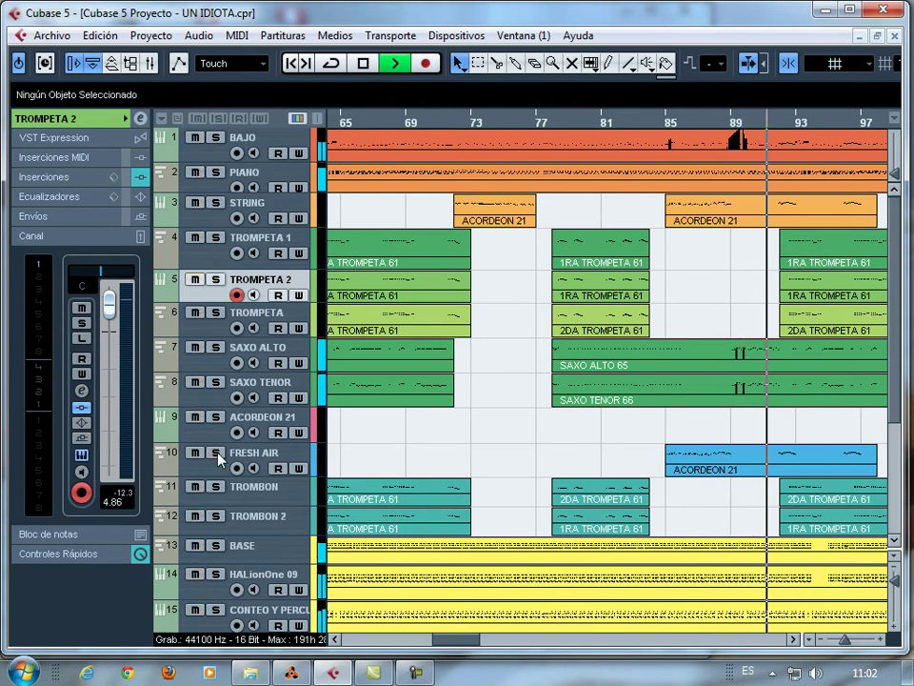
Solo the ReWire Mix L + Mix R channel, check Reason's mixer during playback, and return to Cubase's full mix.
scroll(219, 459, "down", 5)
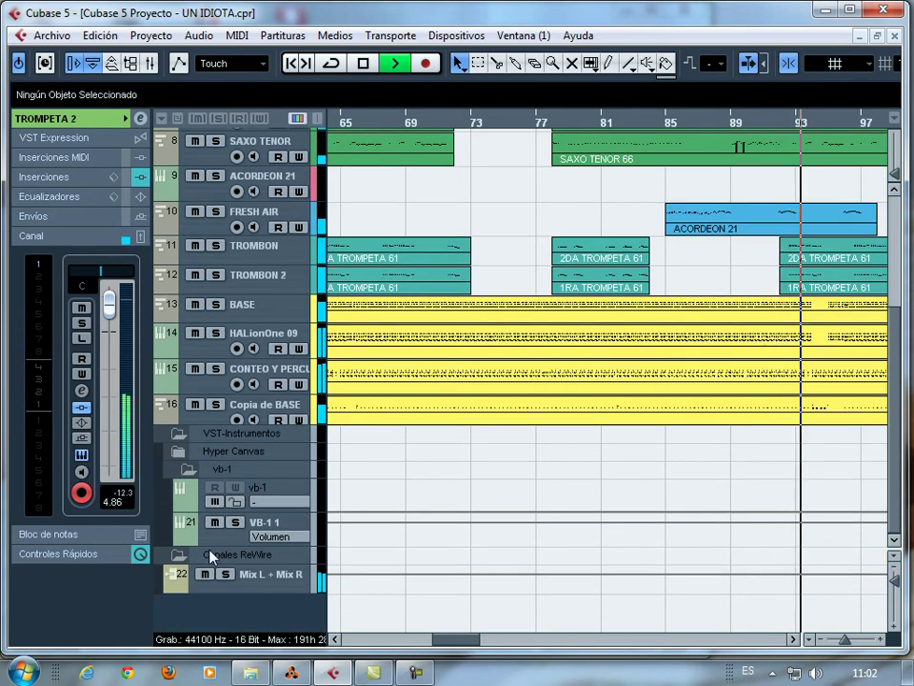
left_click(225, 574)
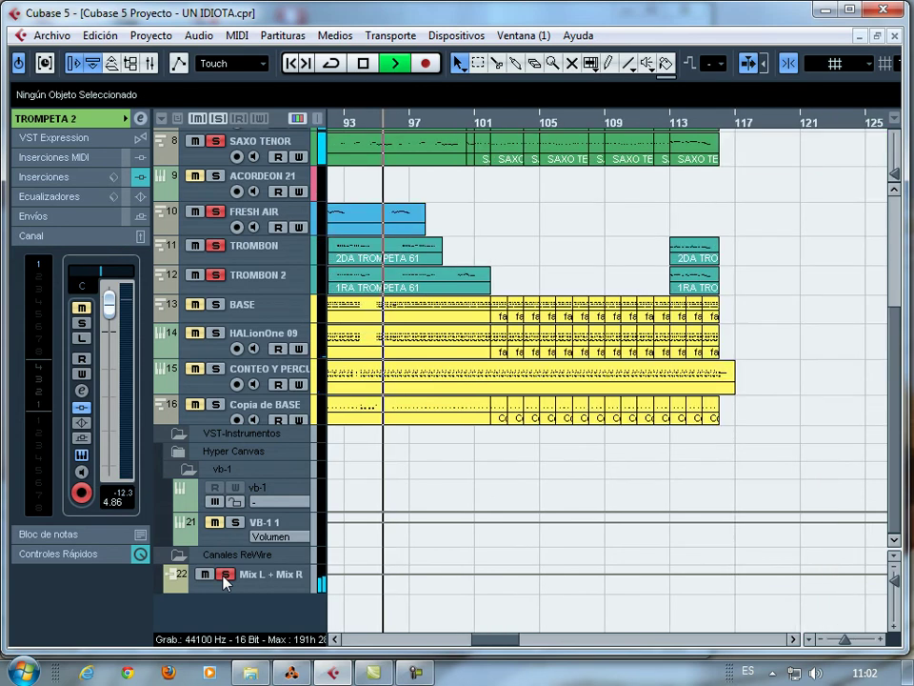
left_click(287, 675)
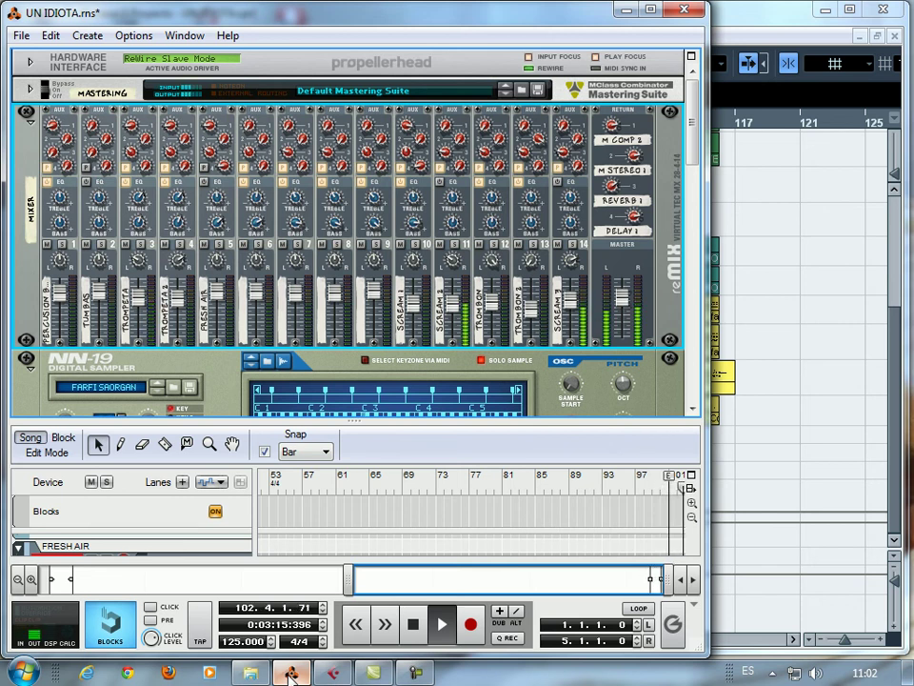
left_click(291, 676)
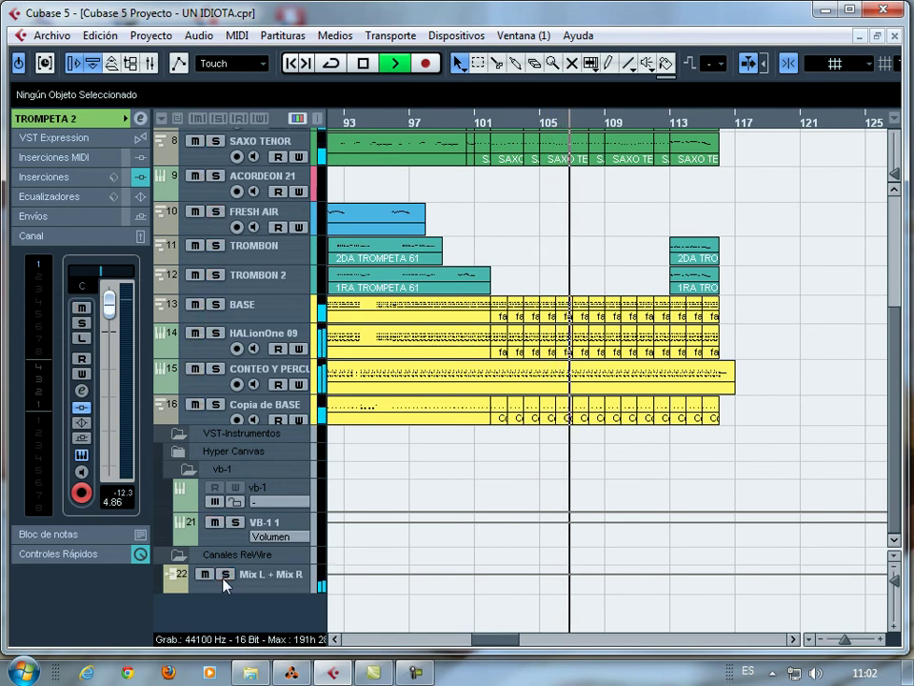
Open the mixer, view the insert effects of the Creative ASIO stereo output channel, and close its channel settings.
scroll(226, 584, "up", 3)
scroll(223, 579, "up", 3)
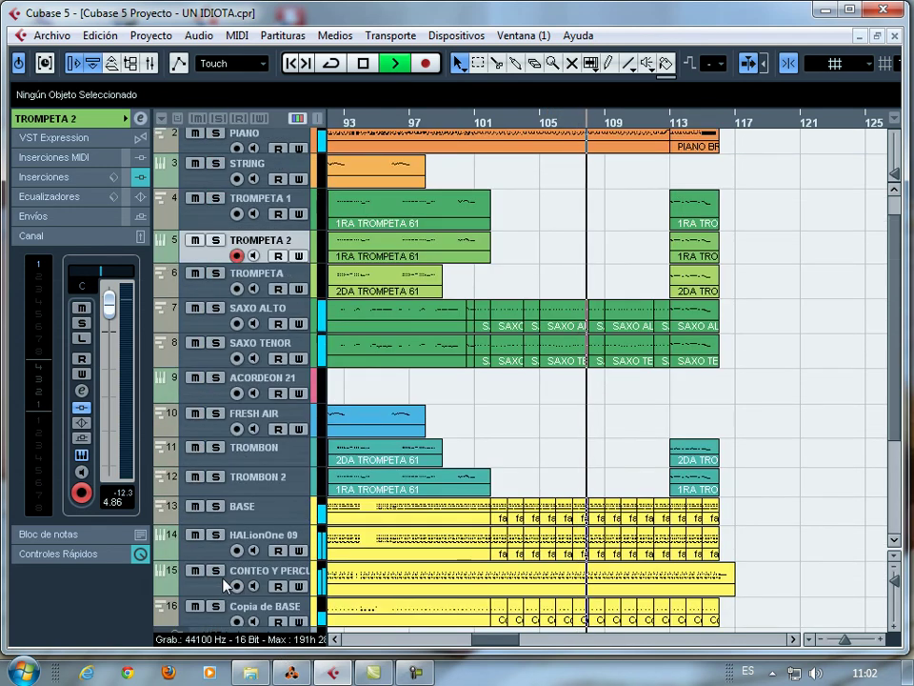
scroll(223, 579, "up", 1)
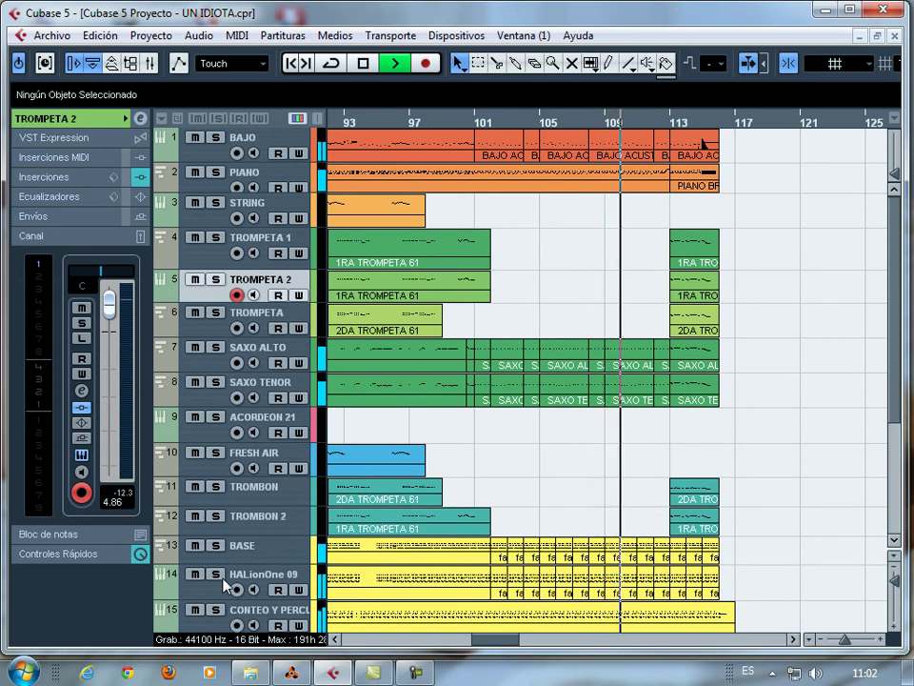
key("F3")
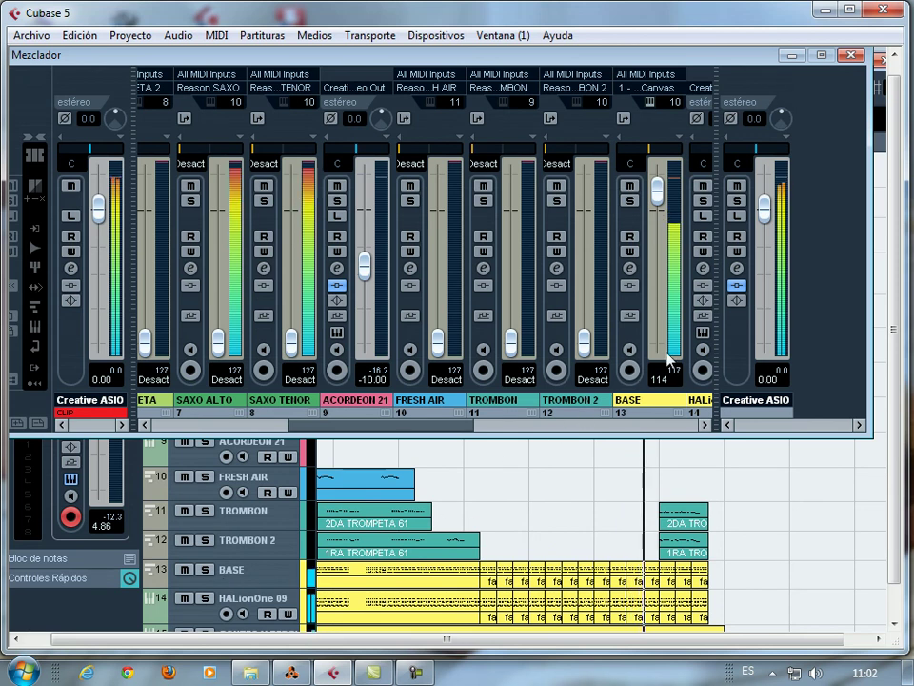
left_click(737, 270)
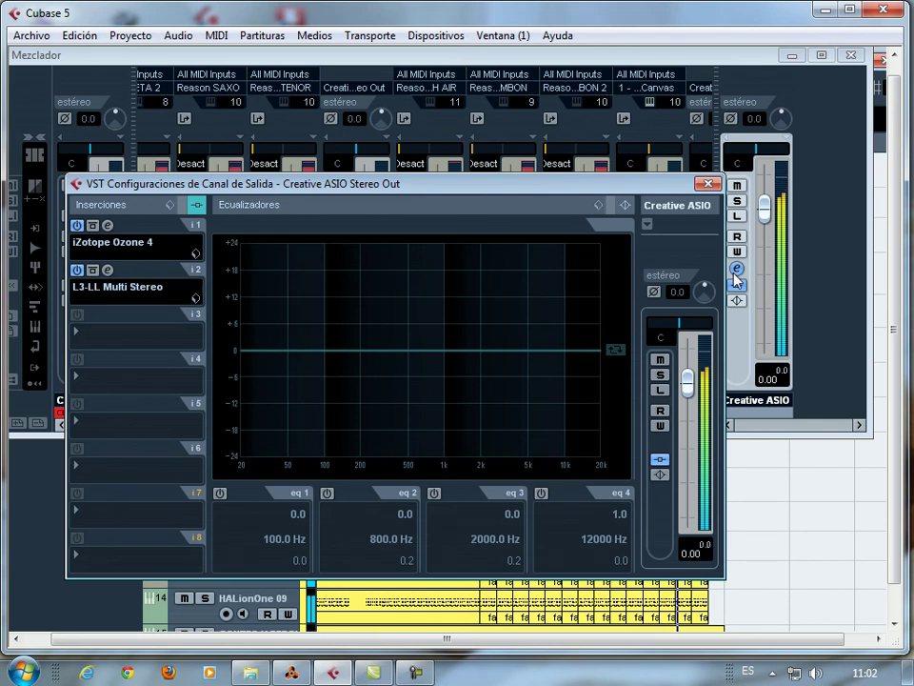
left_click(738, 270)
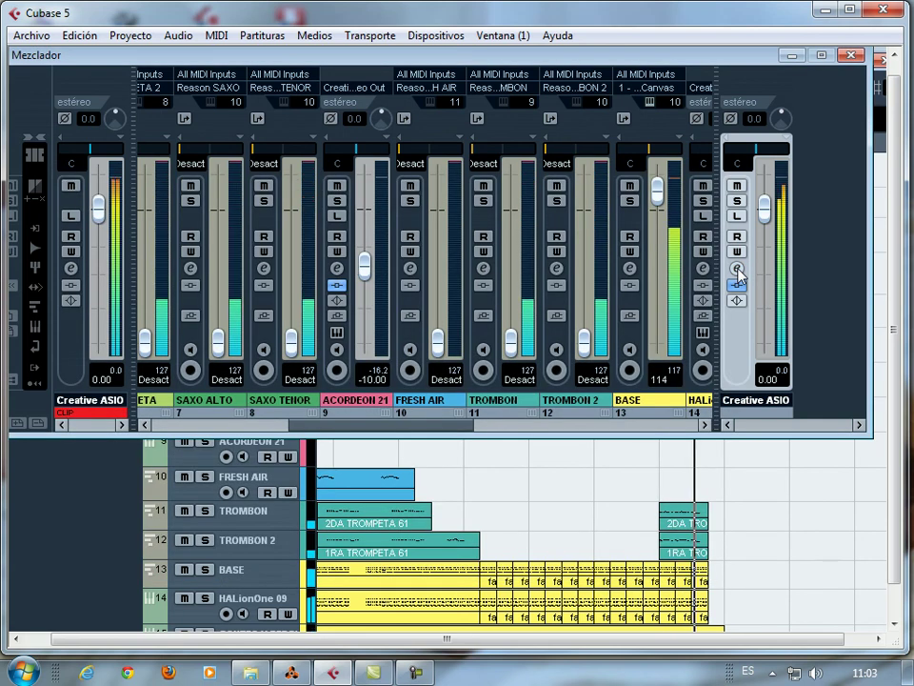